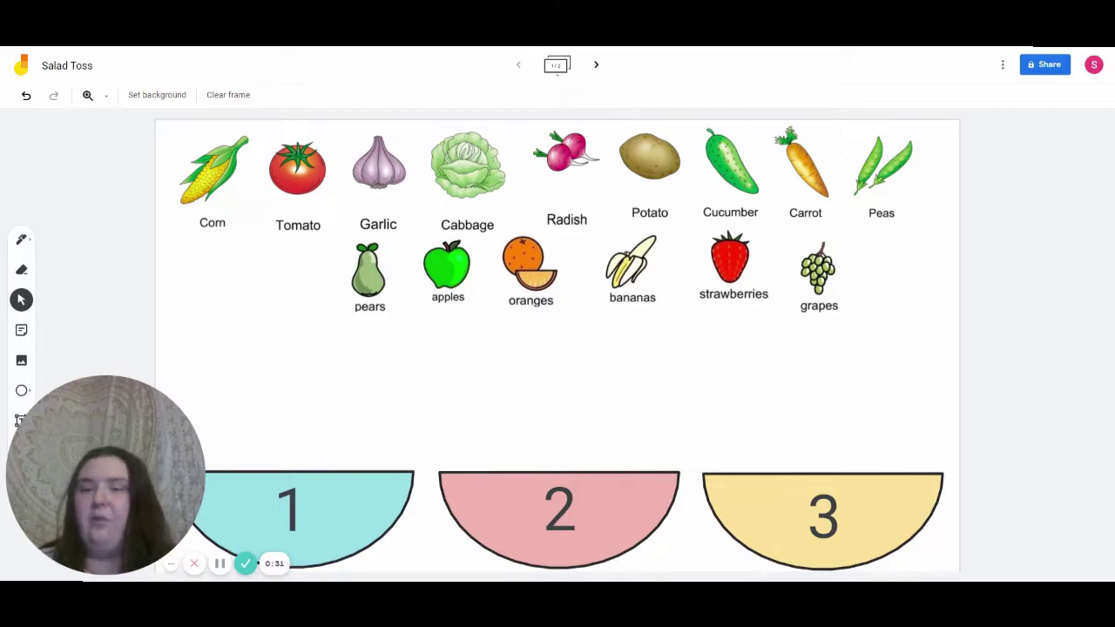
Move the Corn picture from the top row to sit alone just above bowl 1.
left_click_drag(242, 182, 430, 391)
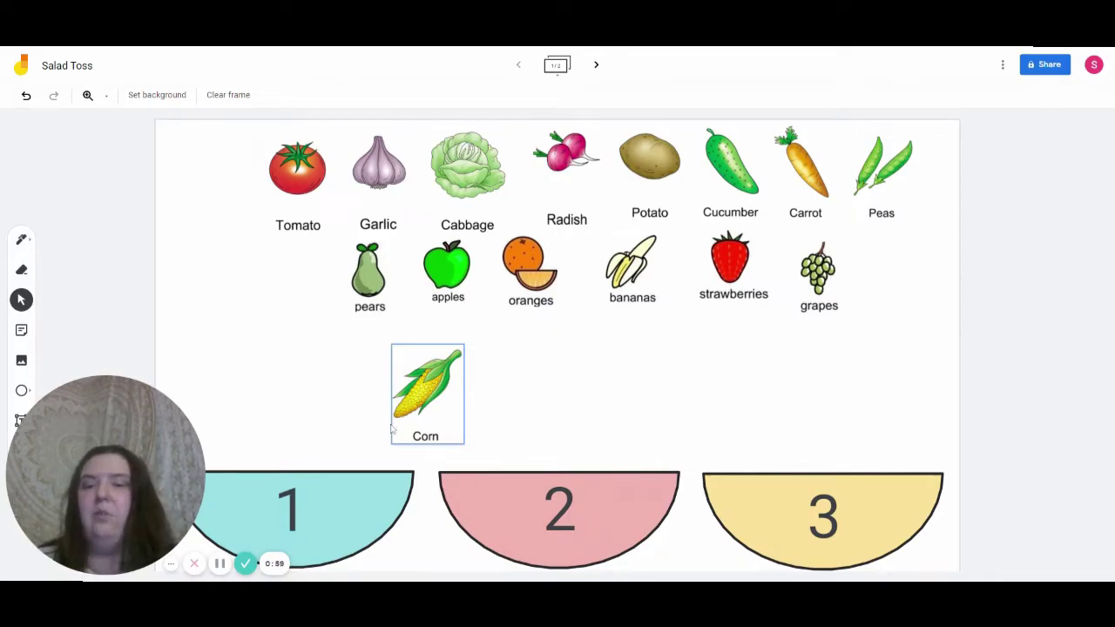
left_click(433, 399)
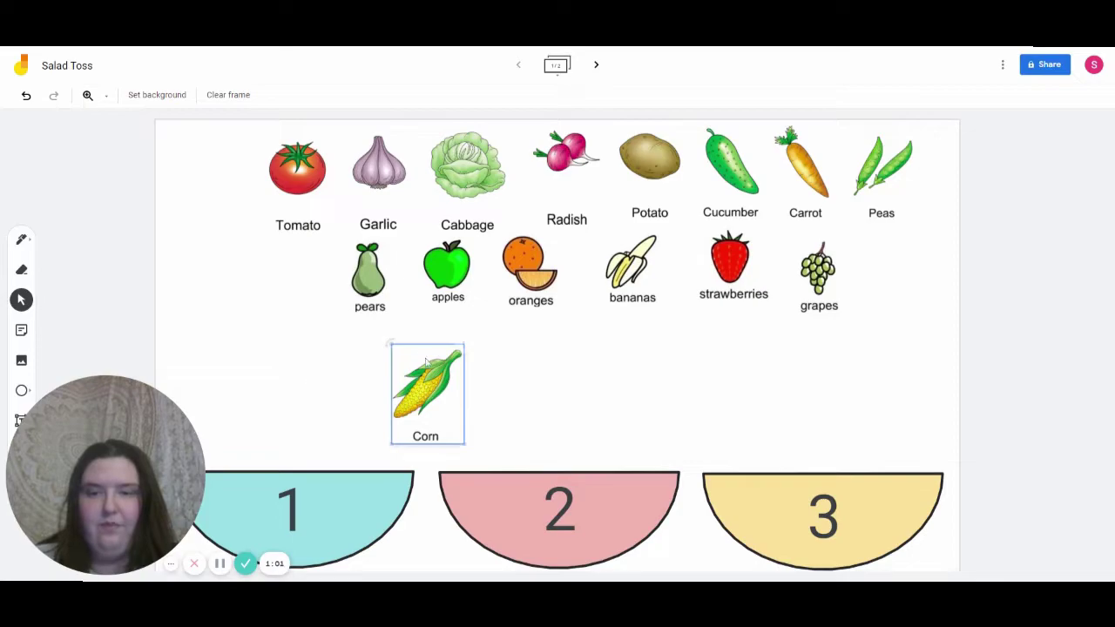
left_click_drag(421, 382, 218, 398)
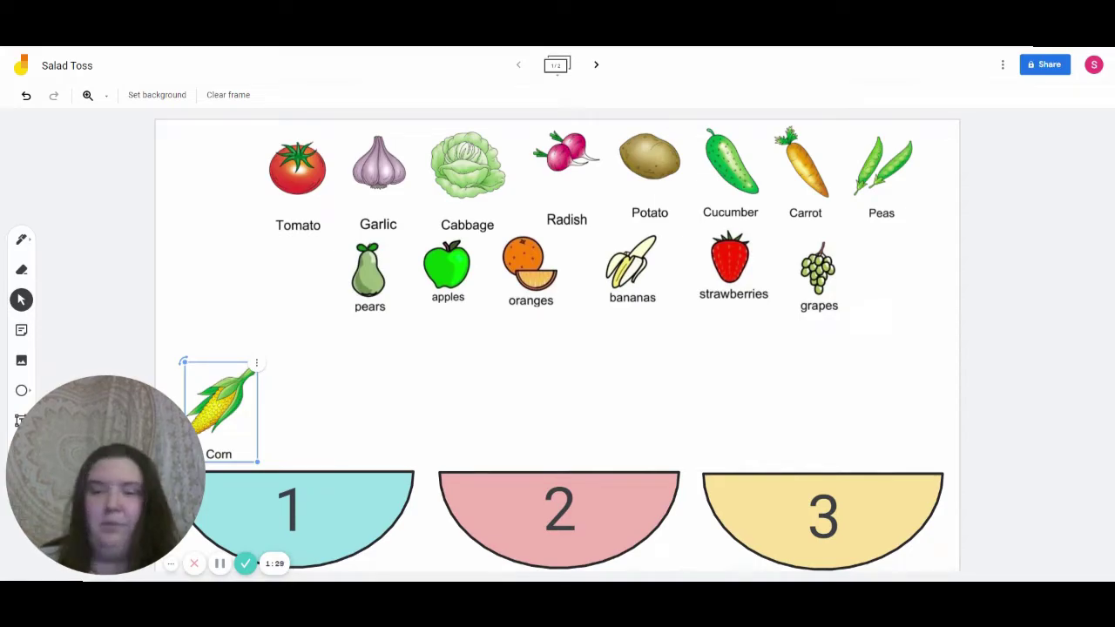
left_click(279, 250)
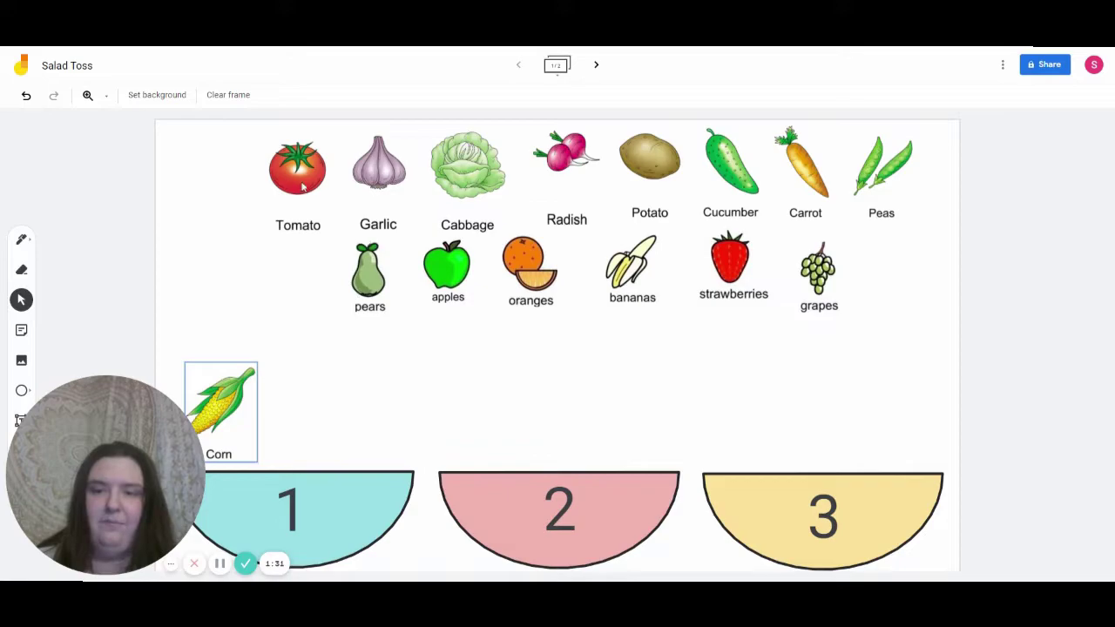
Slide the pears picture down beside the Corn above bowl 1.
left_click_drag(369, 276, 433, 425)
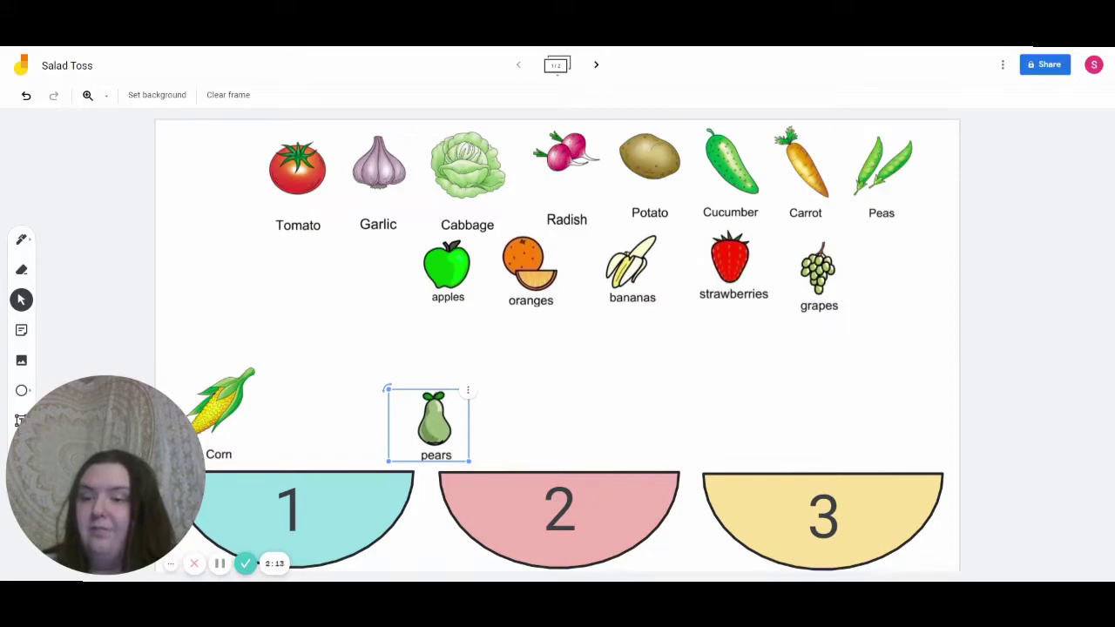
left_click_drag(440, 427, 304, 425)
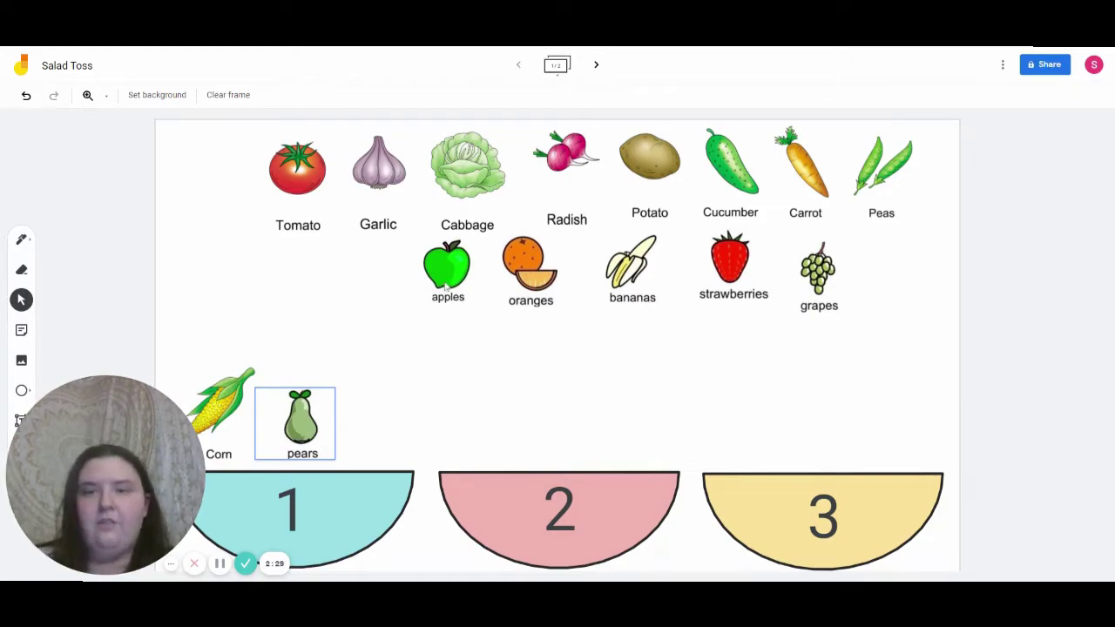
left_click(456, 272)
Settle the apples just above bowl 2 and pull the Tomato down from the top row.
left_click_drag(456, 272, 490, 369)
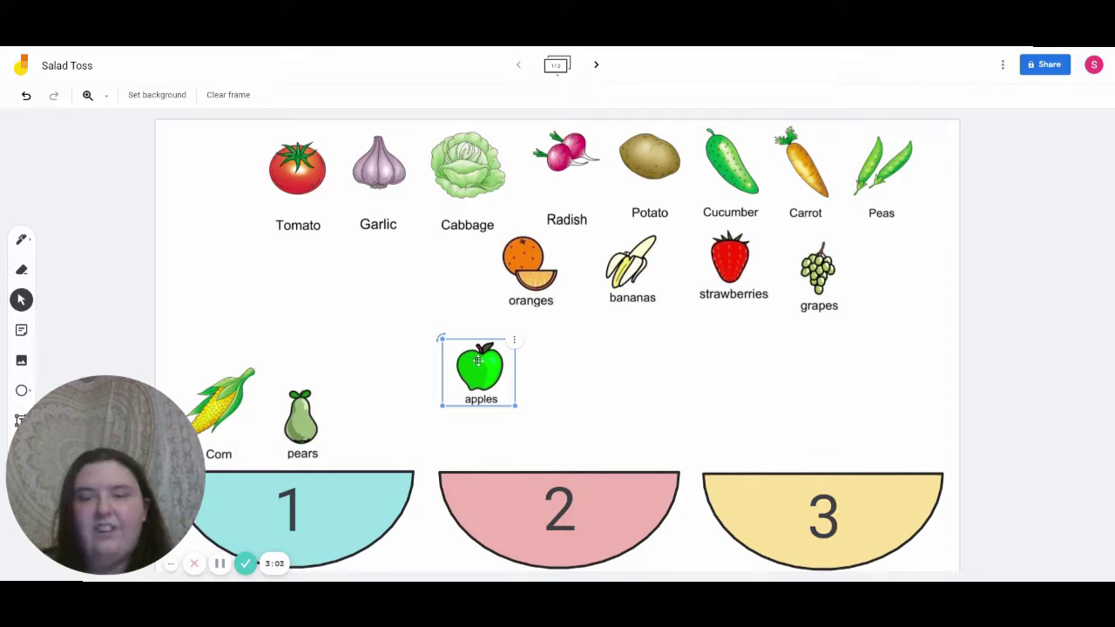
left_click_drag(481, 357, 478, 417)
left_click(586, 443)
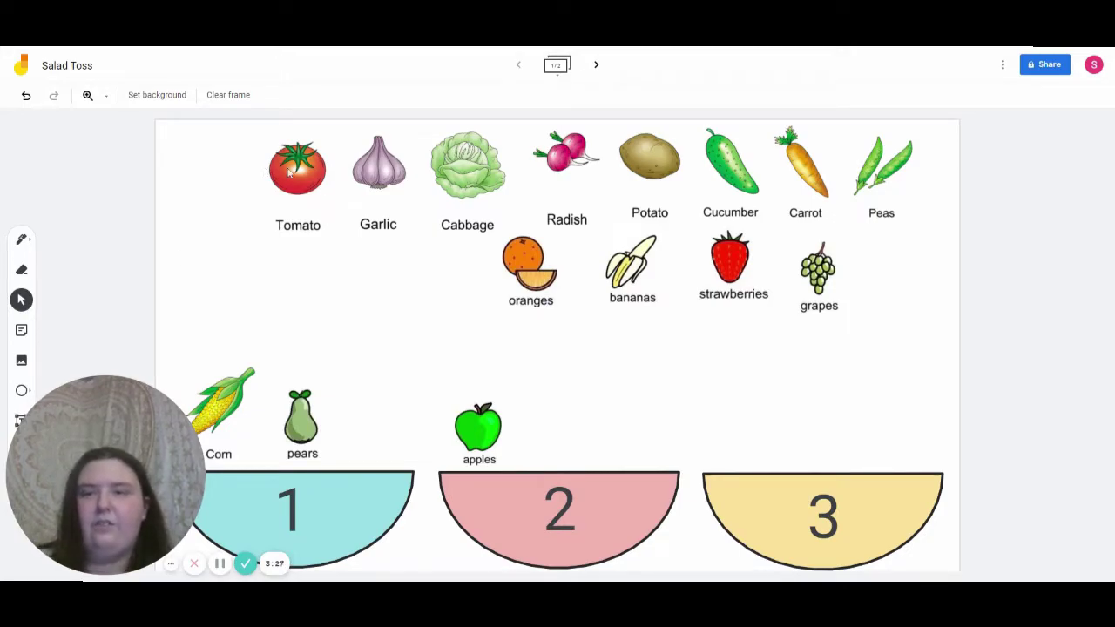
left_click_drag(300, 174, 407, 305)
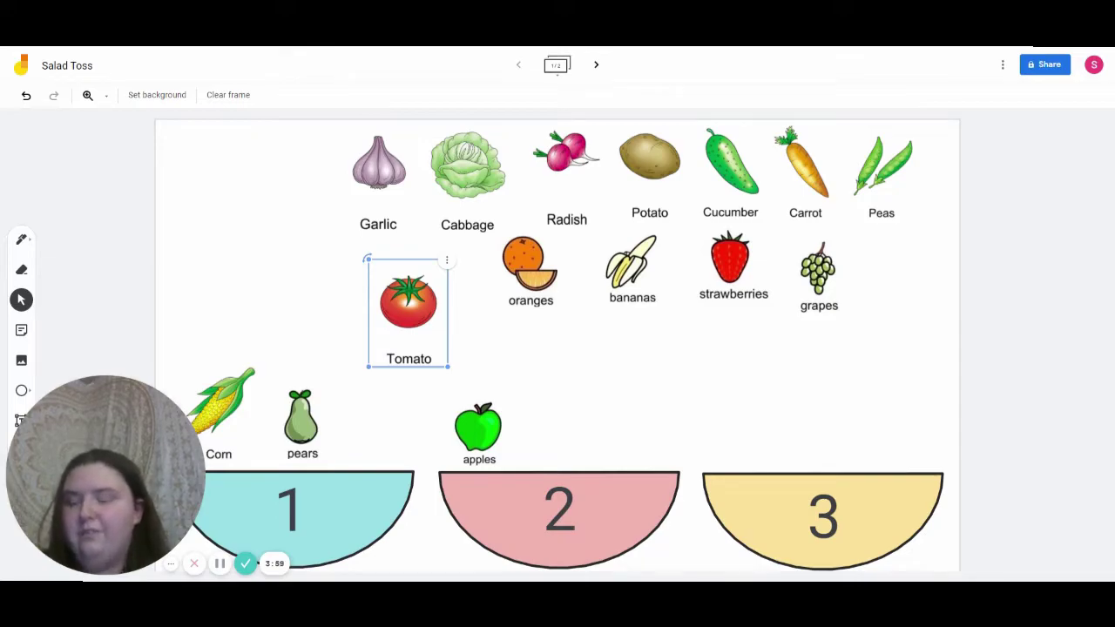
Place the Tomato above bowl 3 and bring the Peas down above bowl 2.
left_click_drag(405, 312, 739, 410)
left_click(716, 528)
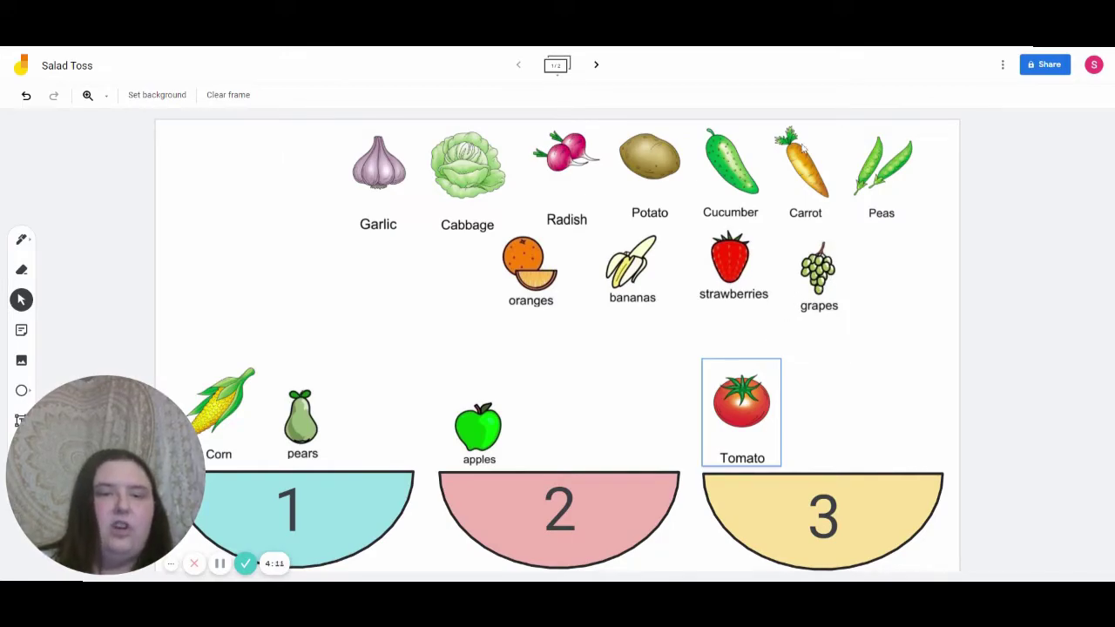
left_click_drag(874, 180, 582, 377)
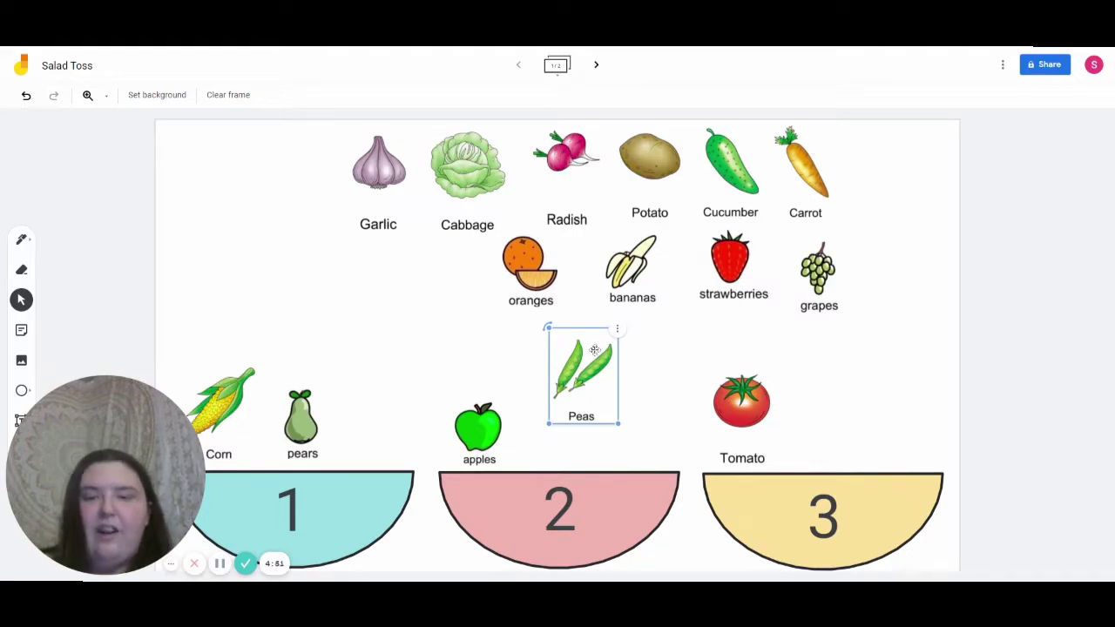
Move the Peas beside the pears above bowl 1 and drag the Garlic out of the top row.
left_click(488, 343)
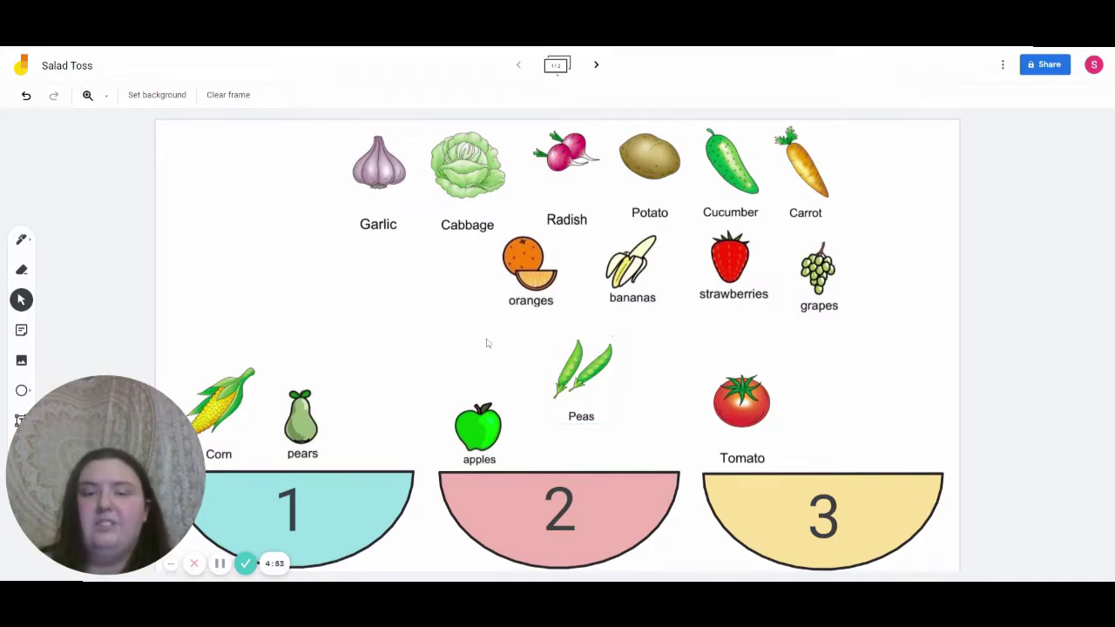
left_click(593, 383)
left_click_drag(591, 383, 382, 422)
left_click(299, 310)
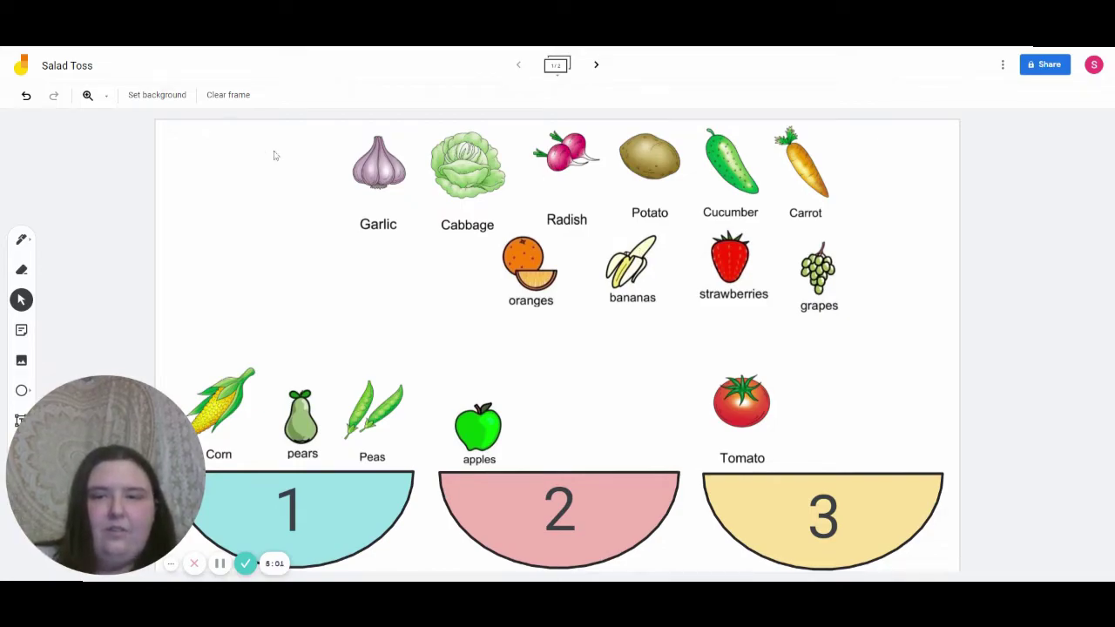
left_click_drag(382, 168, 421, 288)
left_click(222, 219)
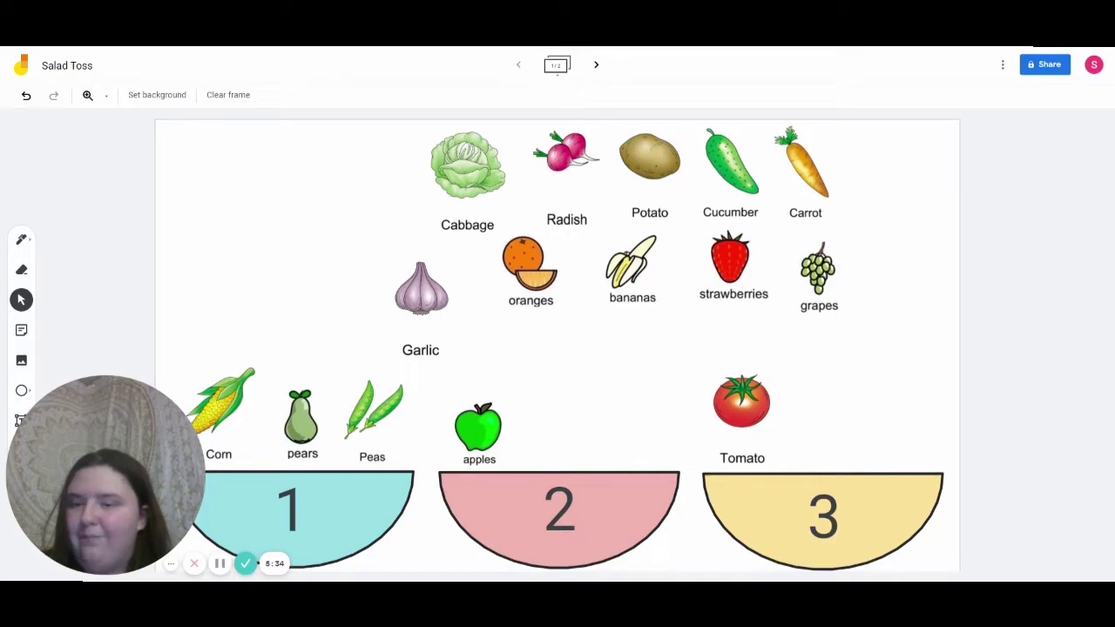
Drop the Garlic onto bowl 2 beside the apples.
left_click(431, 297)
left_click_drag(431, 296, 569, 407)
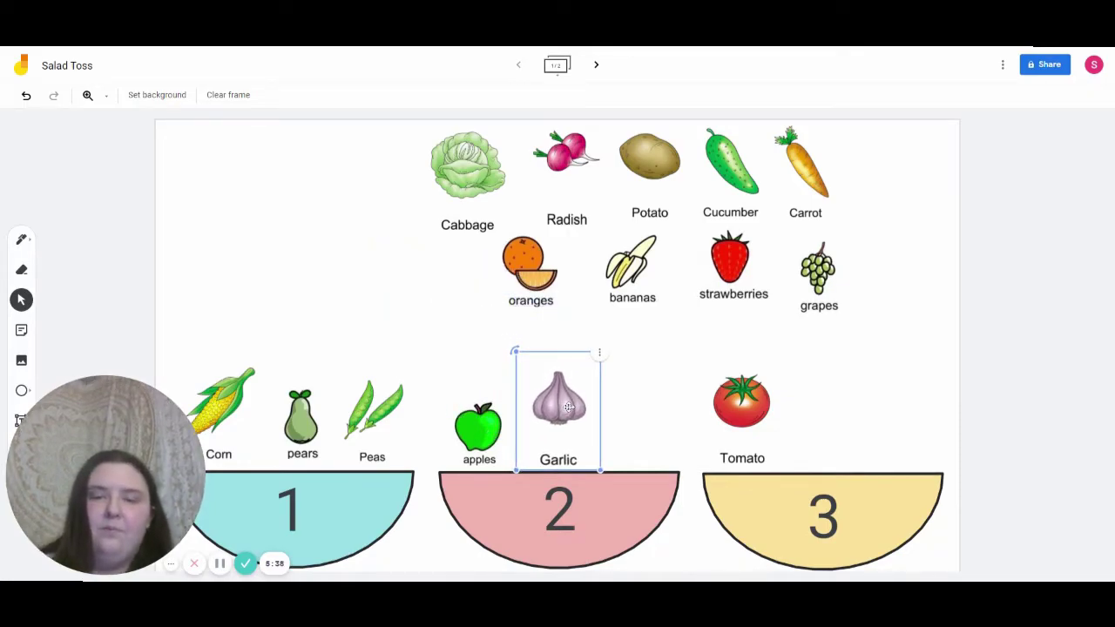
left_click(670, 396)
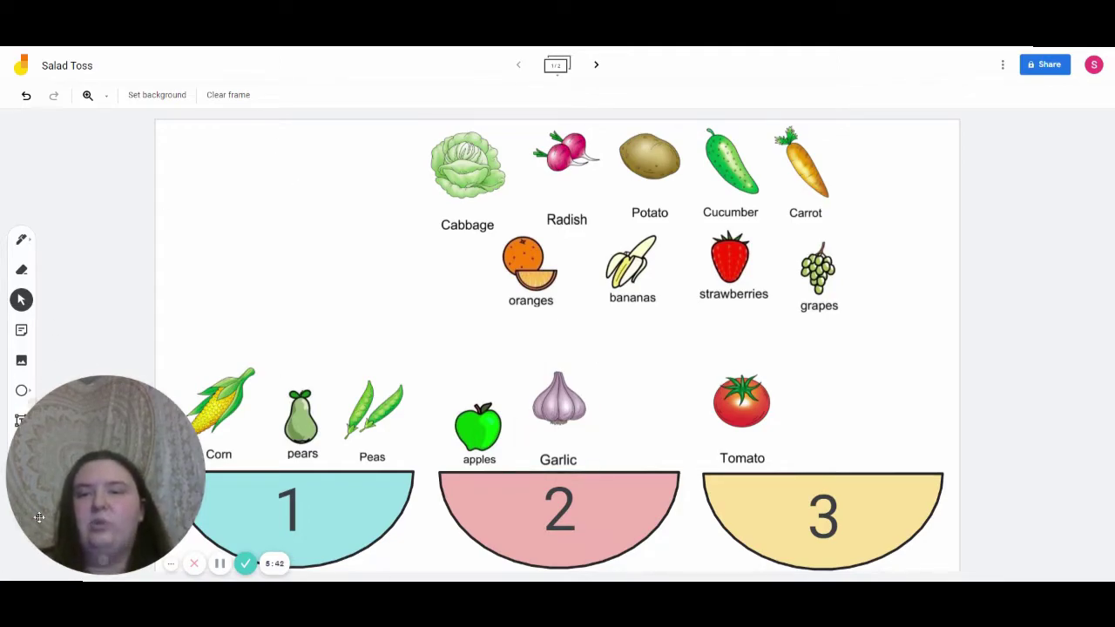
Bring the Cabbage down from the top row and place it over bowl 2 next to the Garlic.
left_click_drag(477, 171, 411, 242)
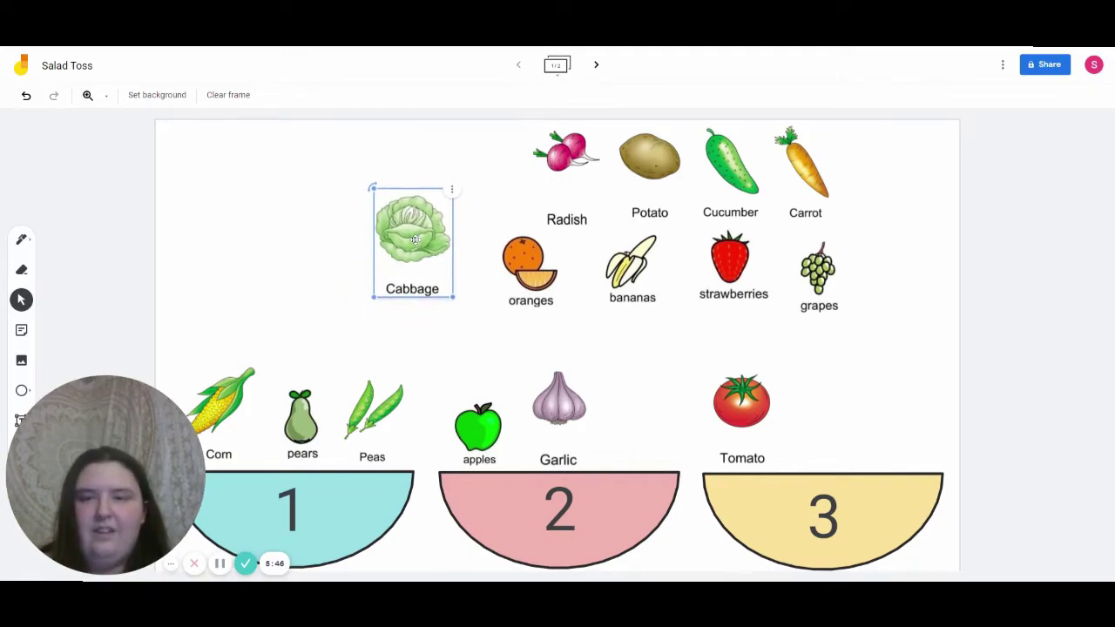
key("Escape")
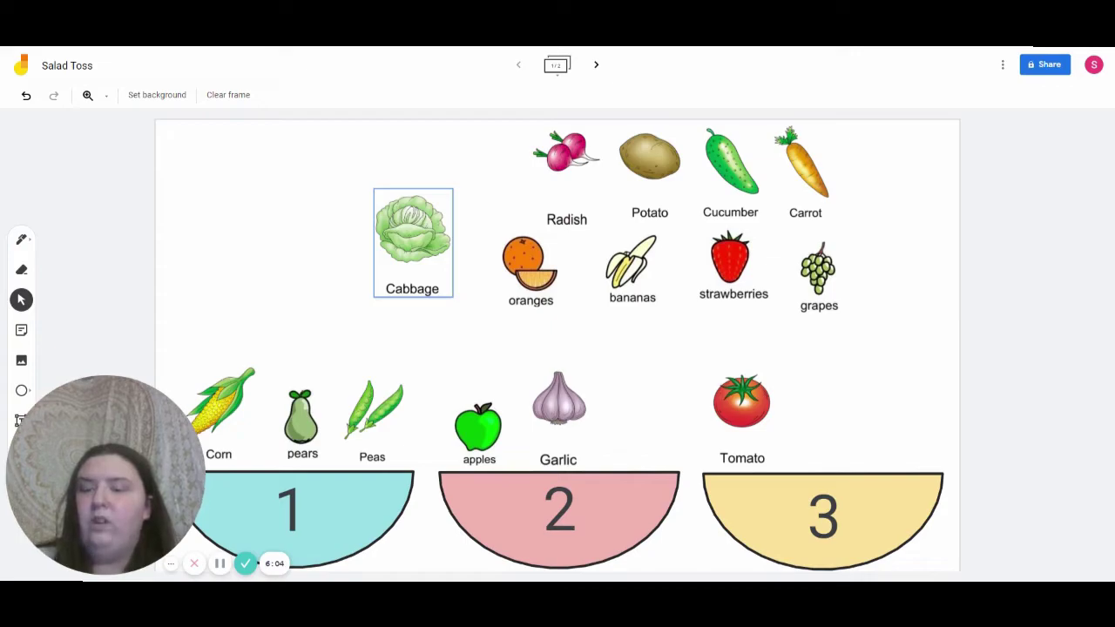
left_click(401, 199)
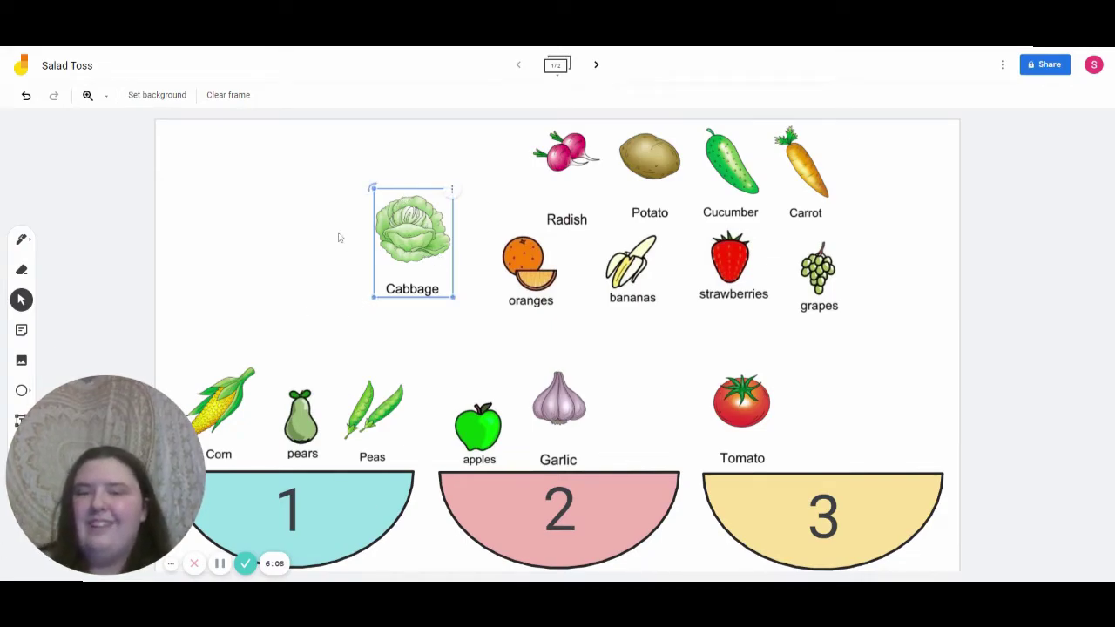
left_click_drag(408, 218, 631, 389)
left_click(935, 346)
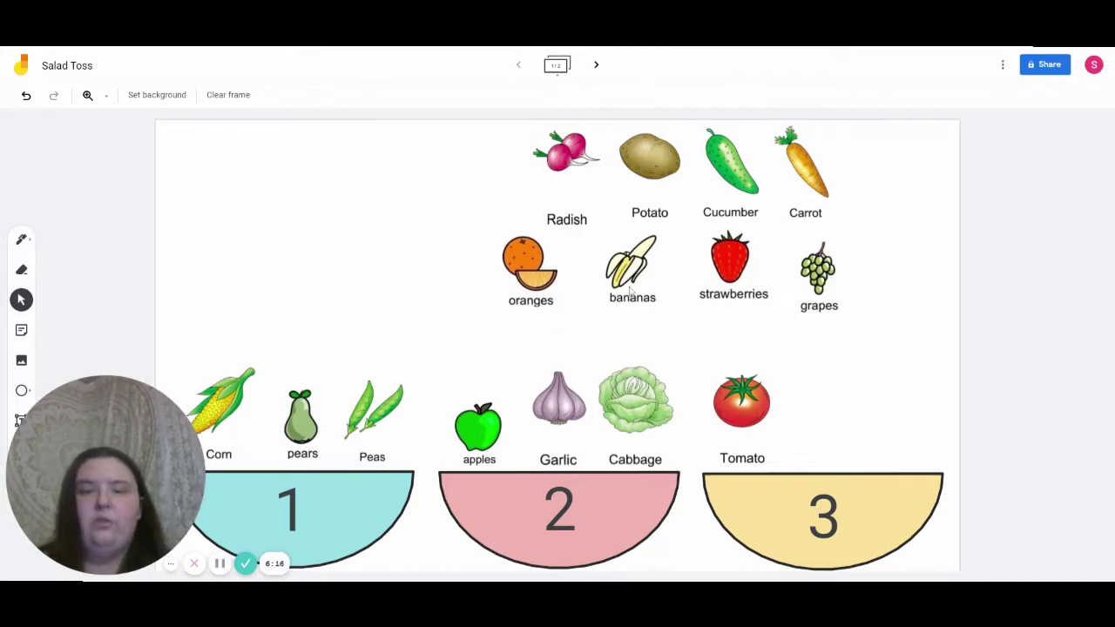
left_click(733, 265)
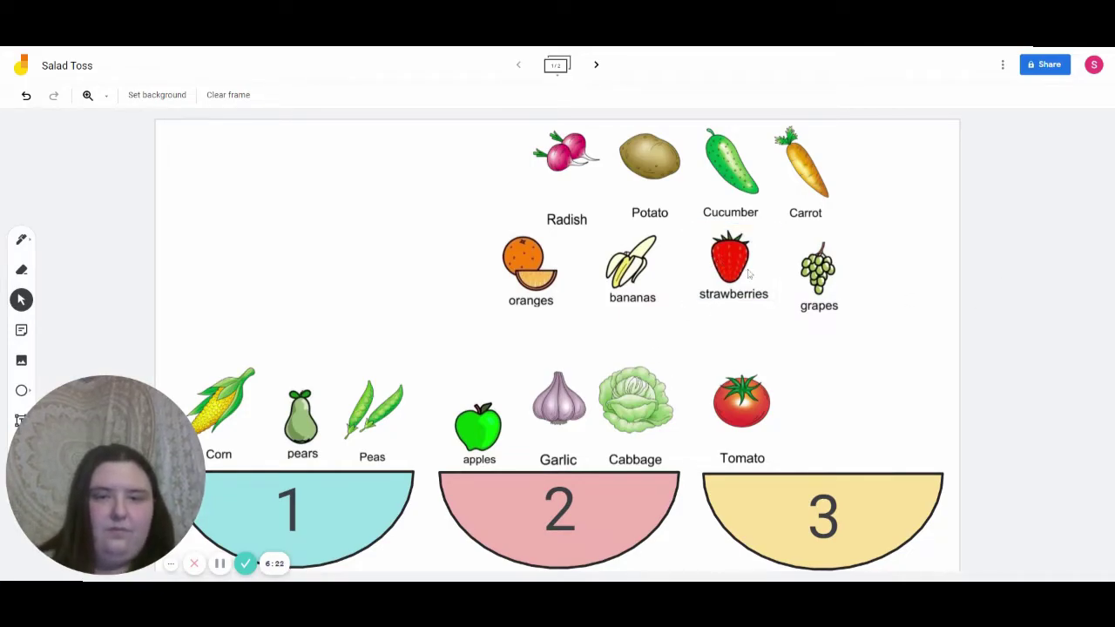
Move the strawberries out of the middle row to sit beside the Tomato above bowl 3.
left_click_drag(704, 255, 360, 232)
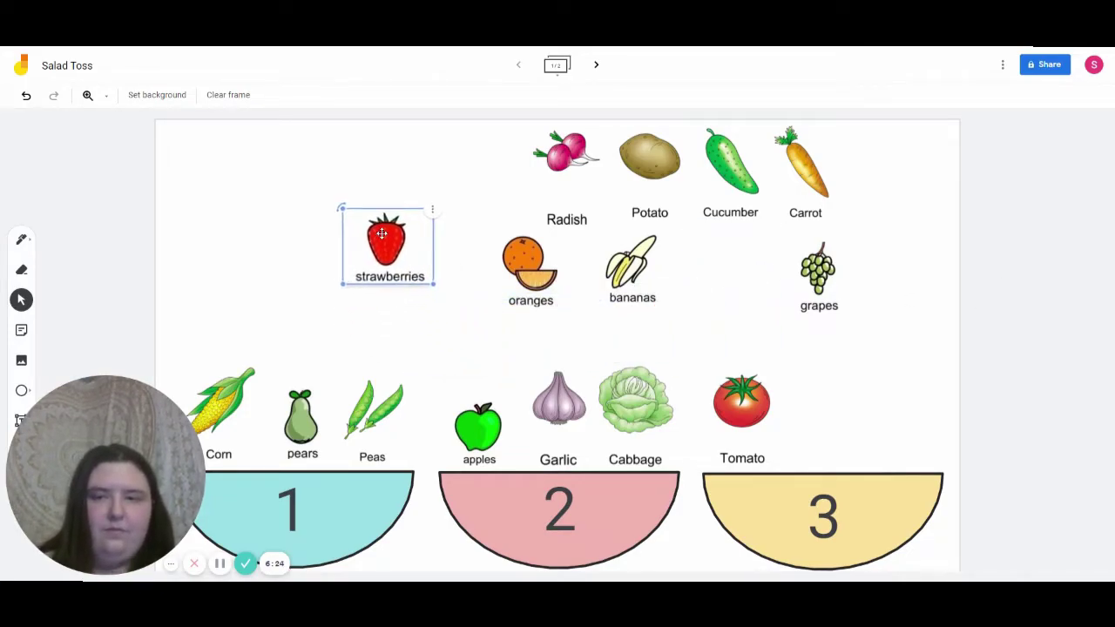
left_click(408, 441)
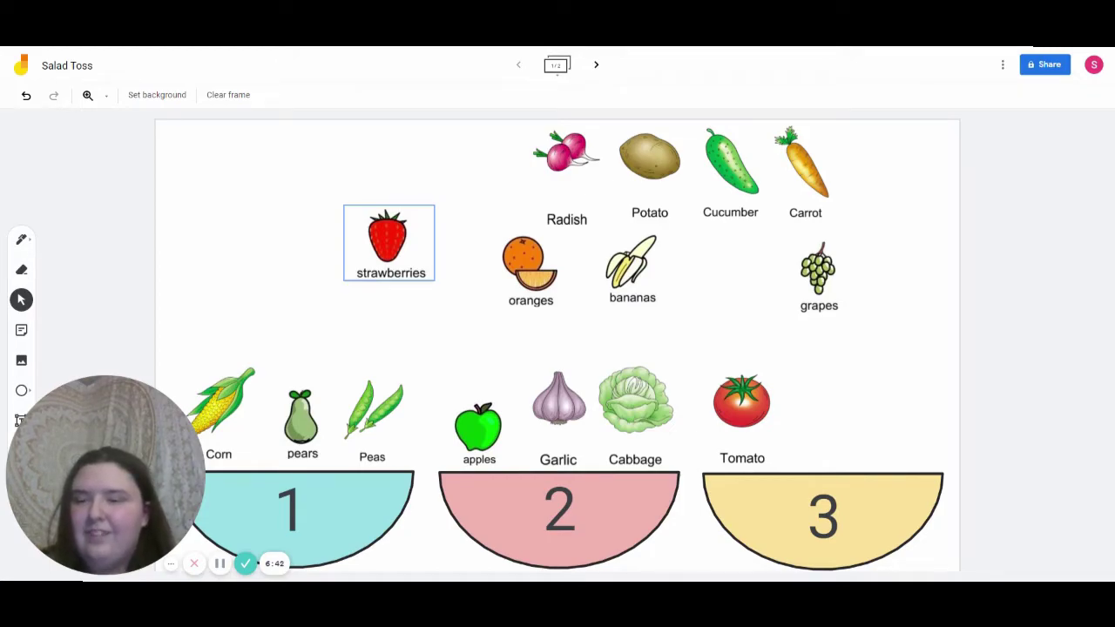
left_click(389, 252)
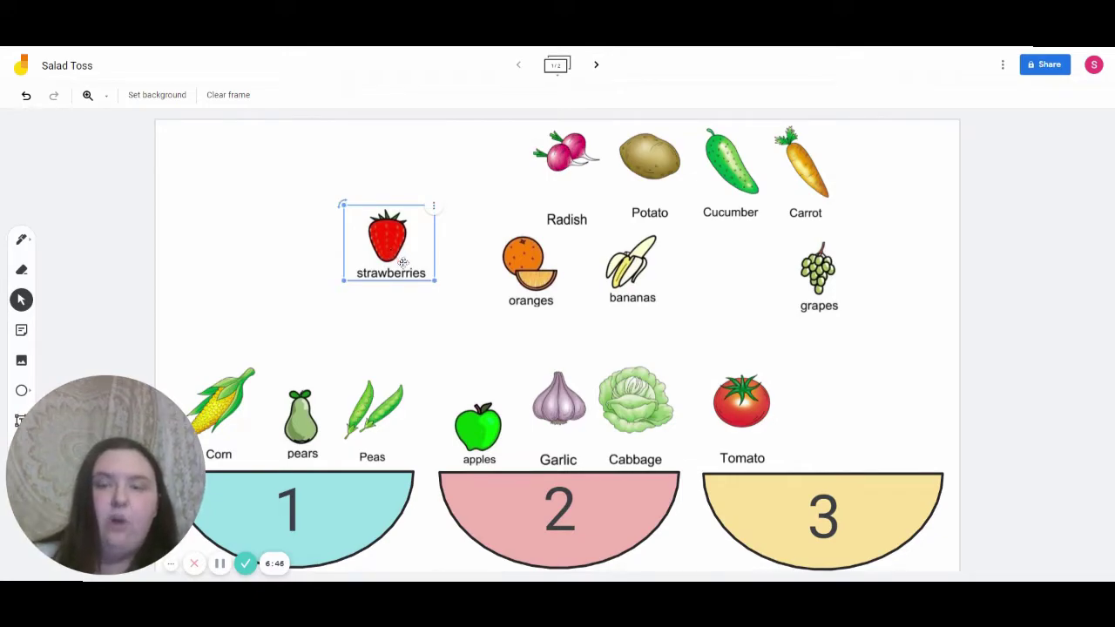
left_click_drag(397, 258, 822, 397)
left_click_drag(740, 402, 747, 403)
left_click(915, 351)
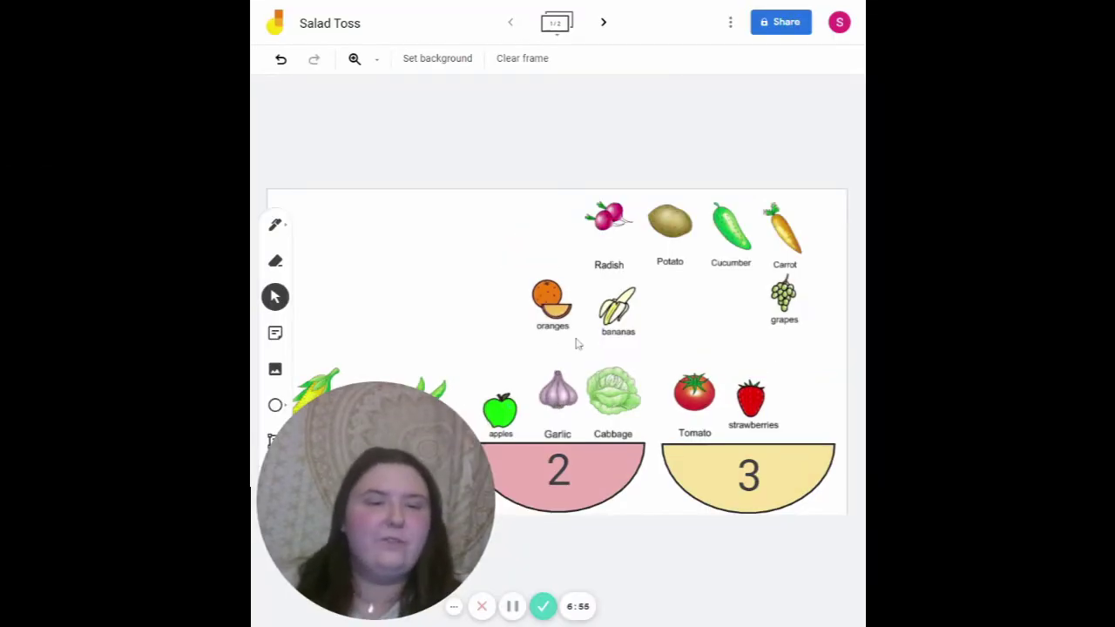
Shift the bananas from the middle row up and left toward the frame's upper-left area.
left_click_drag(627, 319, 443, 261)
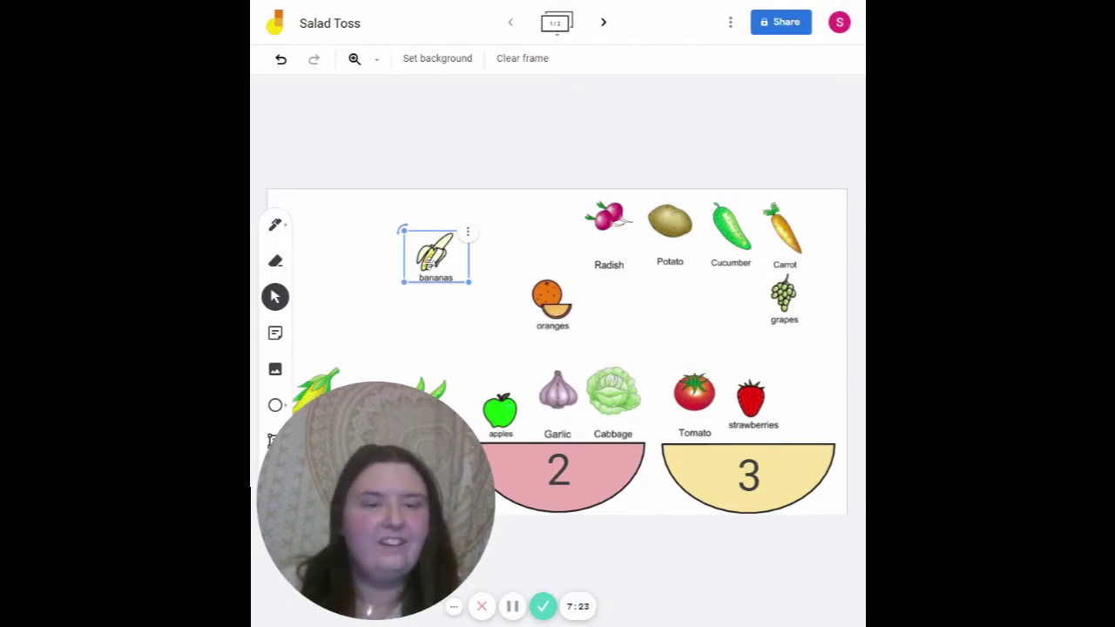
Put the bananas beside the strawberries over bowl 3, line up the oranges, and lower the grapes above bowl 2.
left_click_drag(423, 255, 793, 404)
left_click_drag(554, 317, 546, 247)
left_click_drag(783, 296, 472, 239)
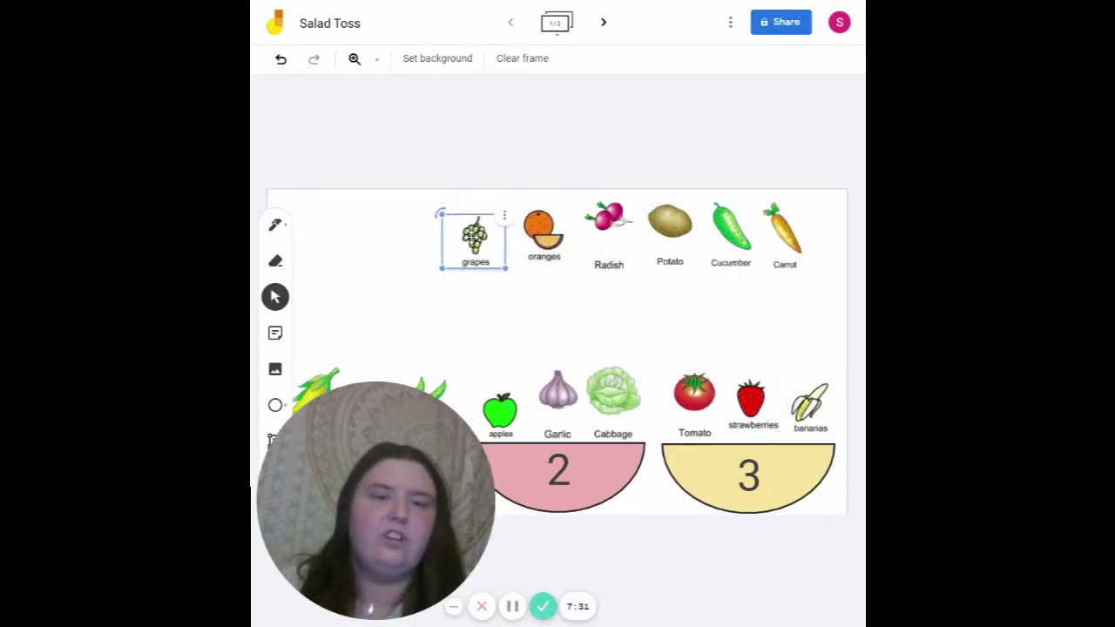
left_click(374, 259)
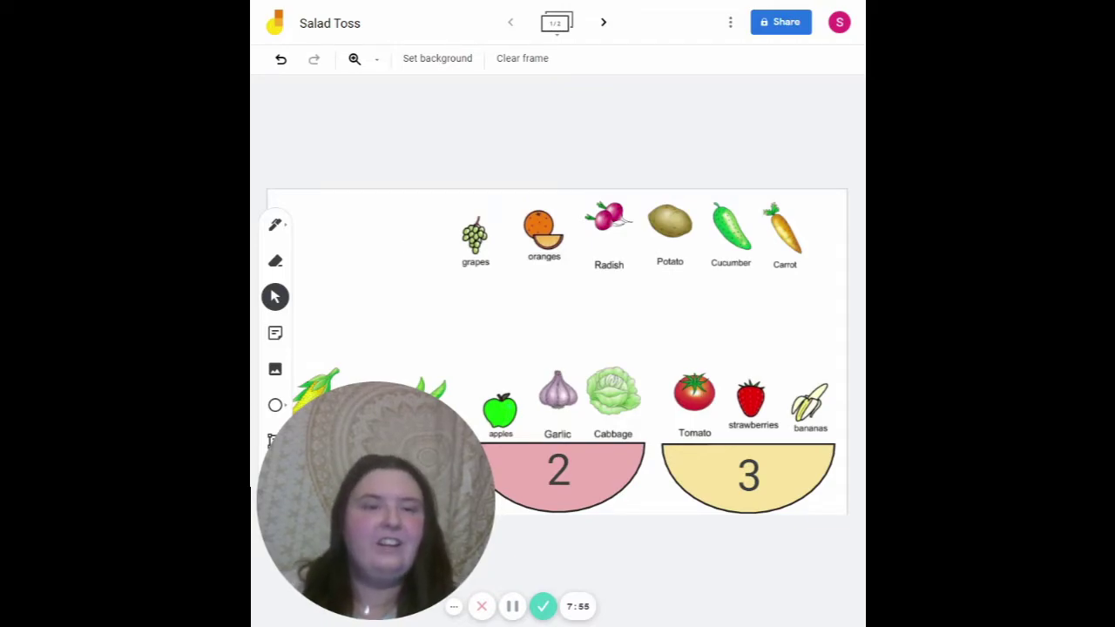
left_click_drag(473, 229, 499, 345)
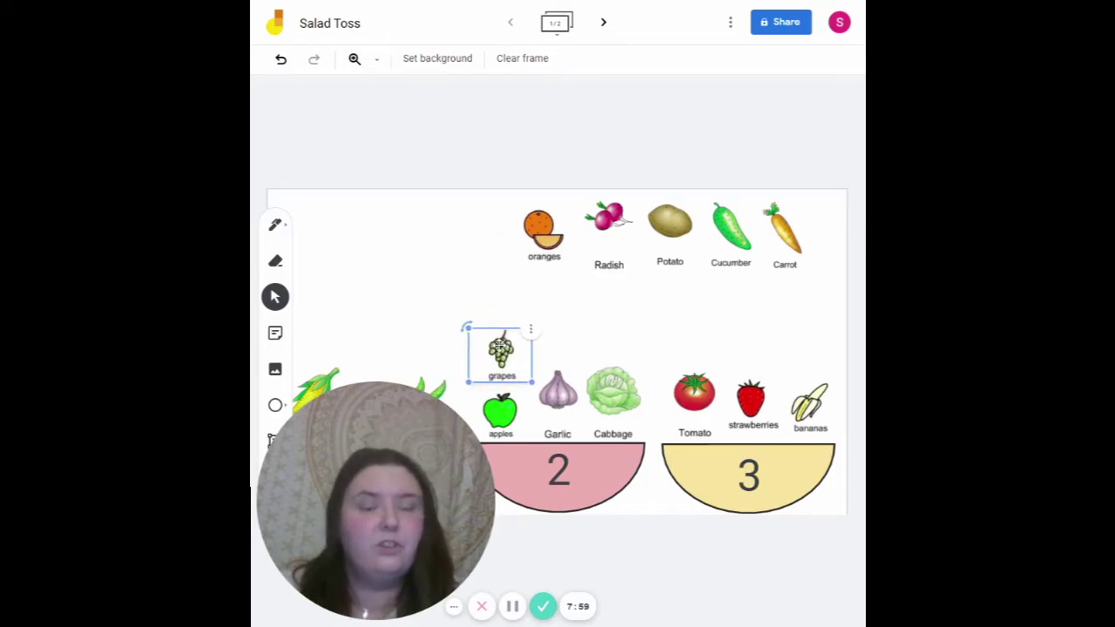
Drop the oranges above the garlic beside the grapes over bowl 2, then shift the Radish left.
left_click(506, 242)
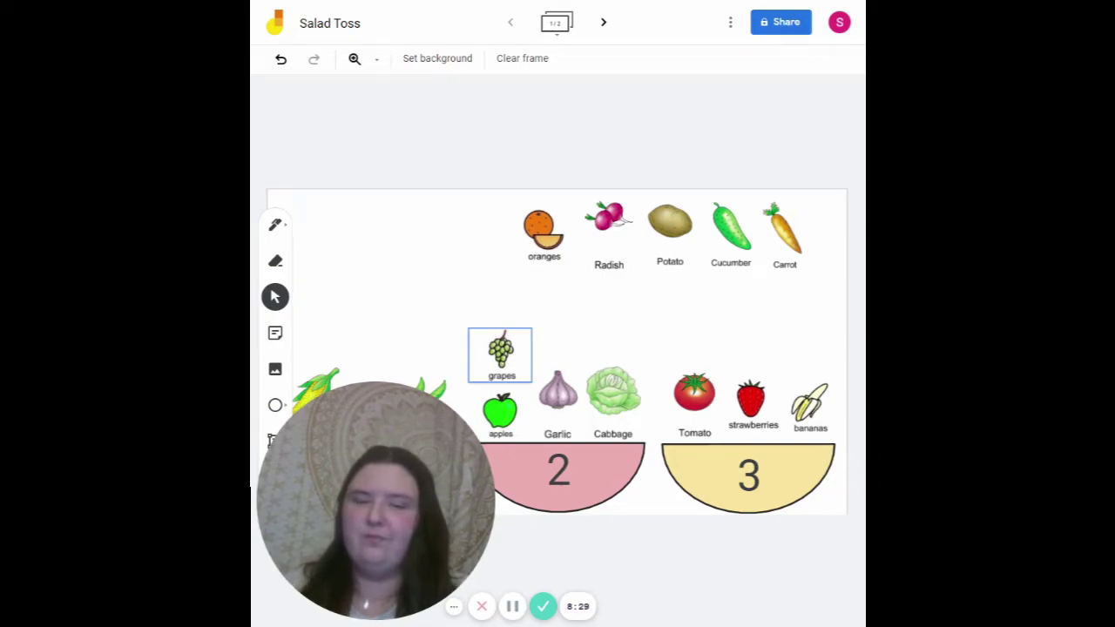
left_click_drag(538, 229, 561, 334)
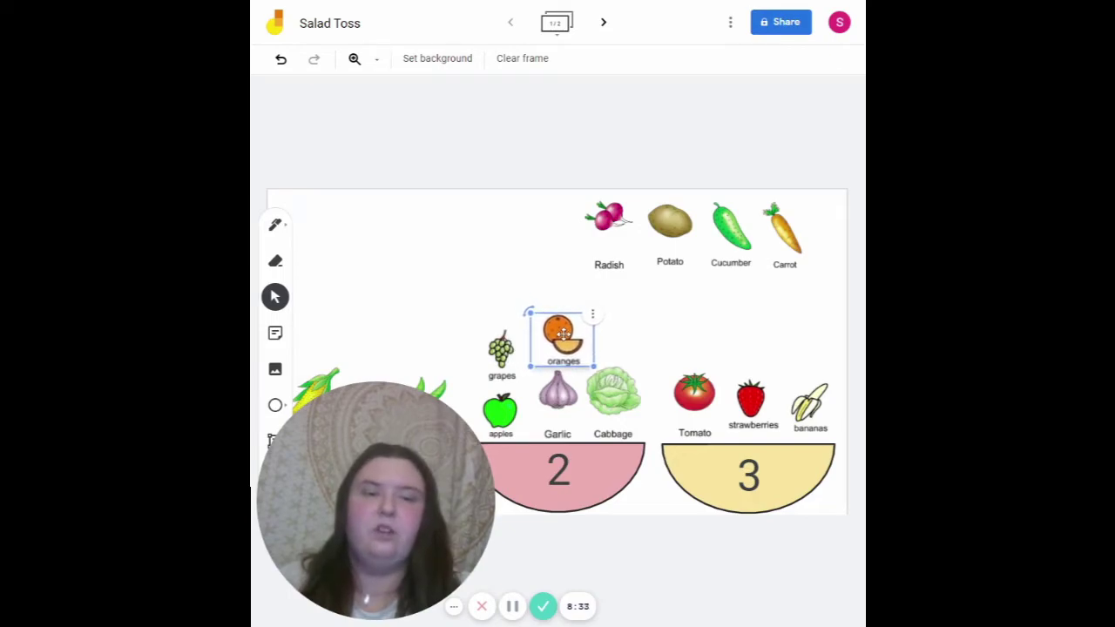
left_click(501, 226)
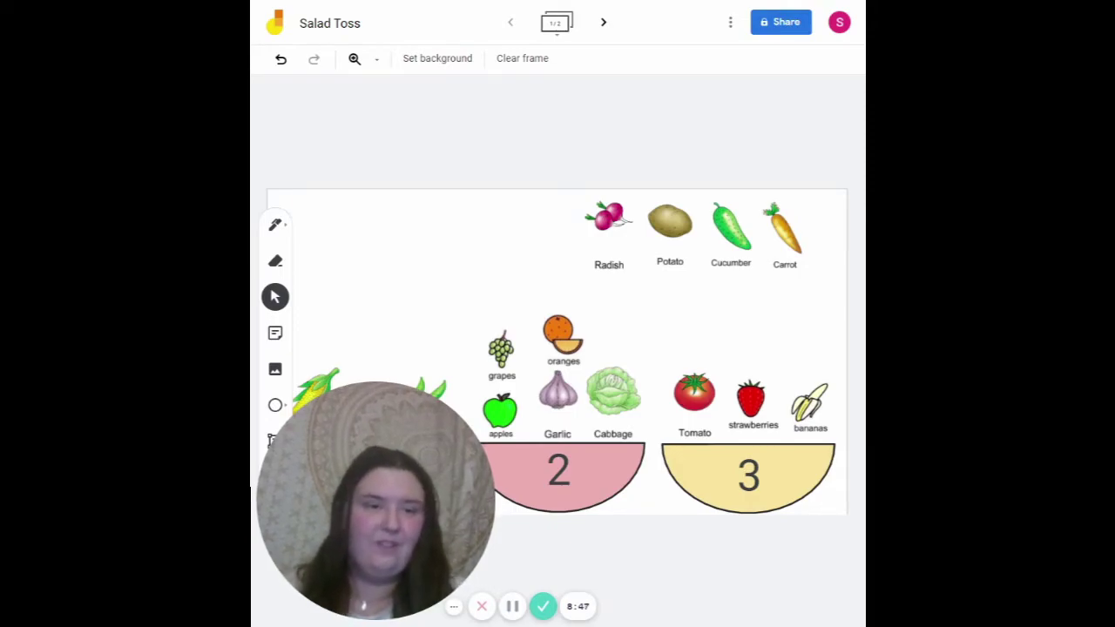
left_click_drag(596, 232, 514, 242)
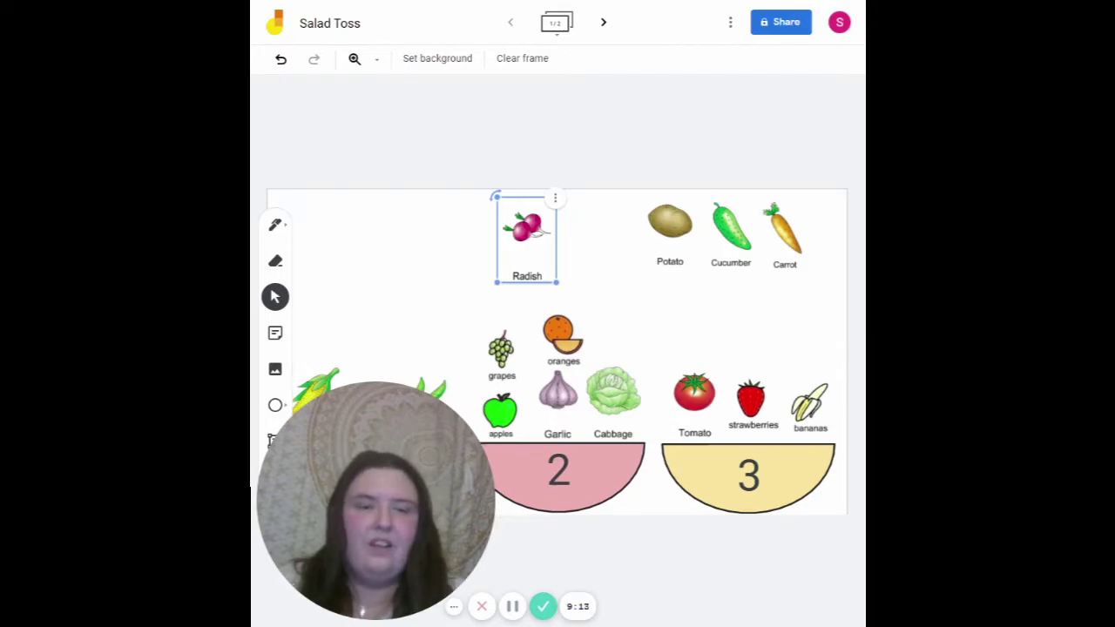
Move the Radish beside the oranges, just above the Cabbage in bowl 2.
left_click_drag(527, 223, 616, 296)
left_click(806, 328)
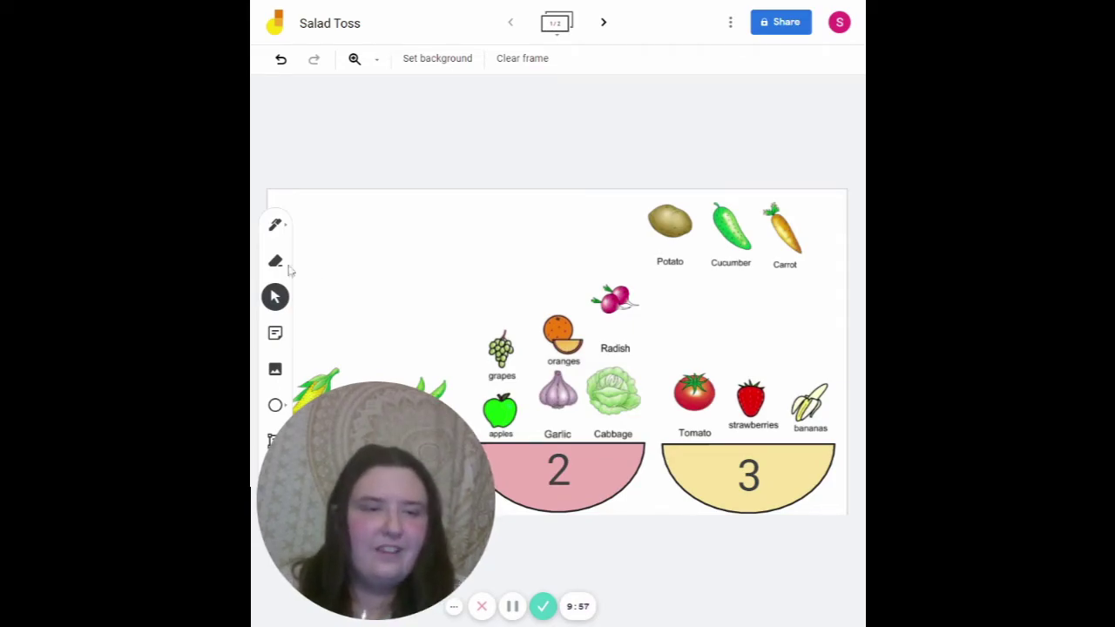
Set the Potato over the Tomato in bowl 3; group Cucumber and Carrot top centre.
left_click_drag(672, 228, 695, 315)
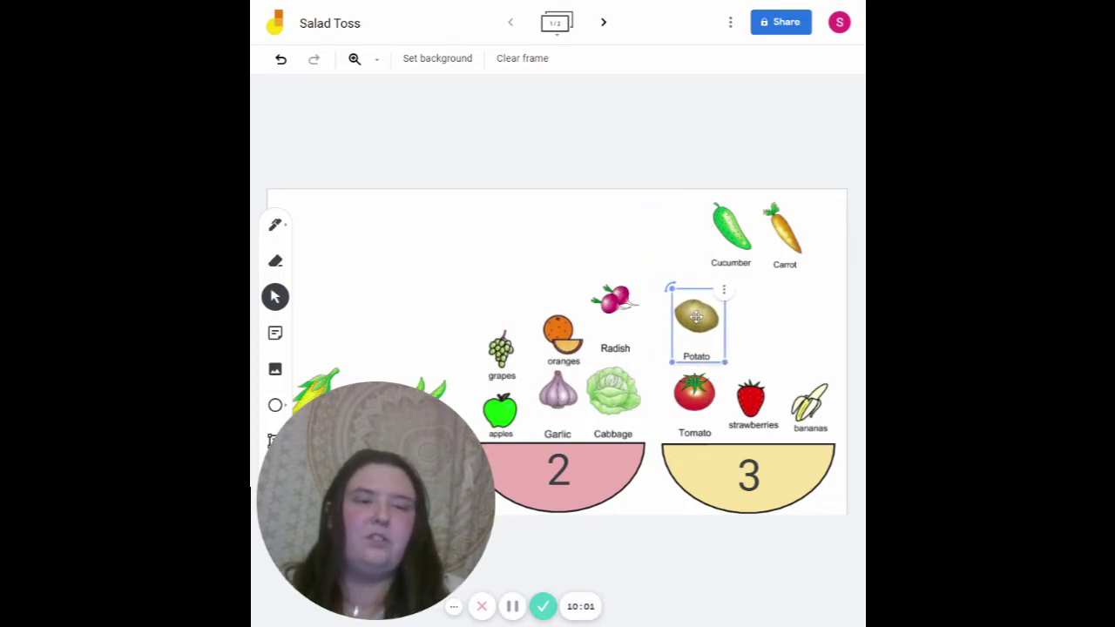
left_click(599, 244)
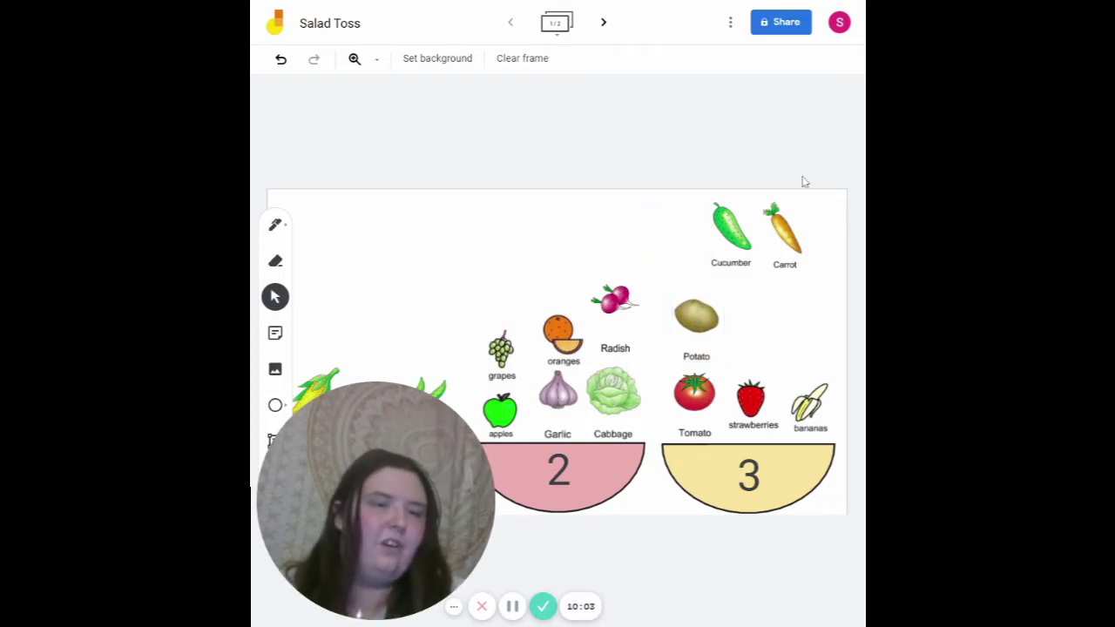
left_click_drag(725, 225, 488, 222)
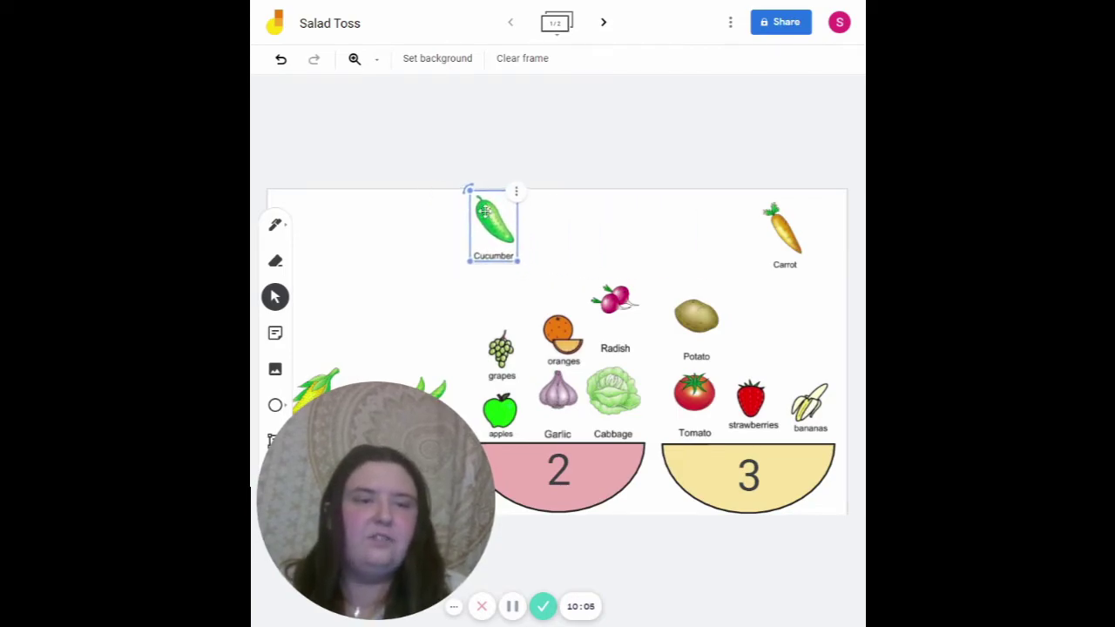
left_click_drag(791, 246, 480, 248)
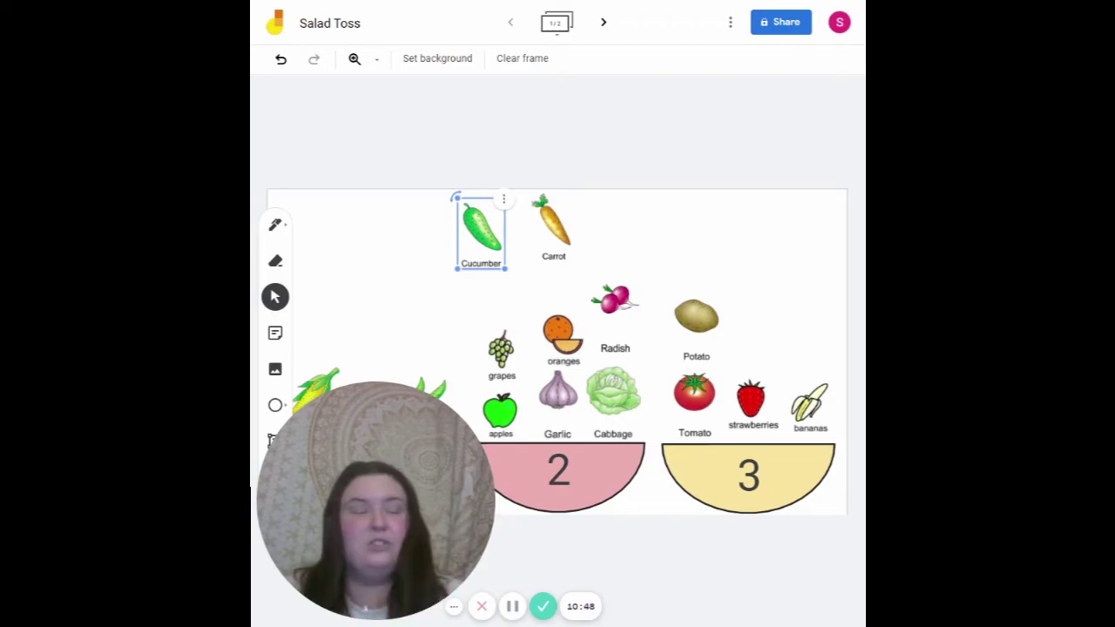
Put Cucumber beside Potato in bowl 3, Carrot above the grapes, and Radish higher.
left_click_drag(495, 247, 768, 349)
left_click(651, 203)
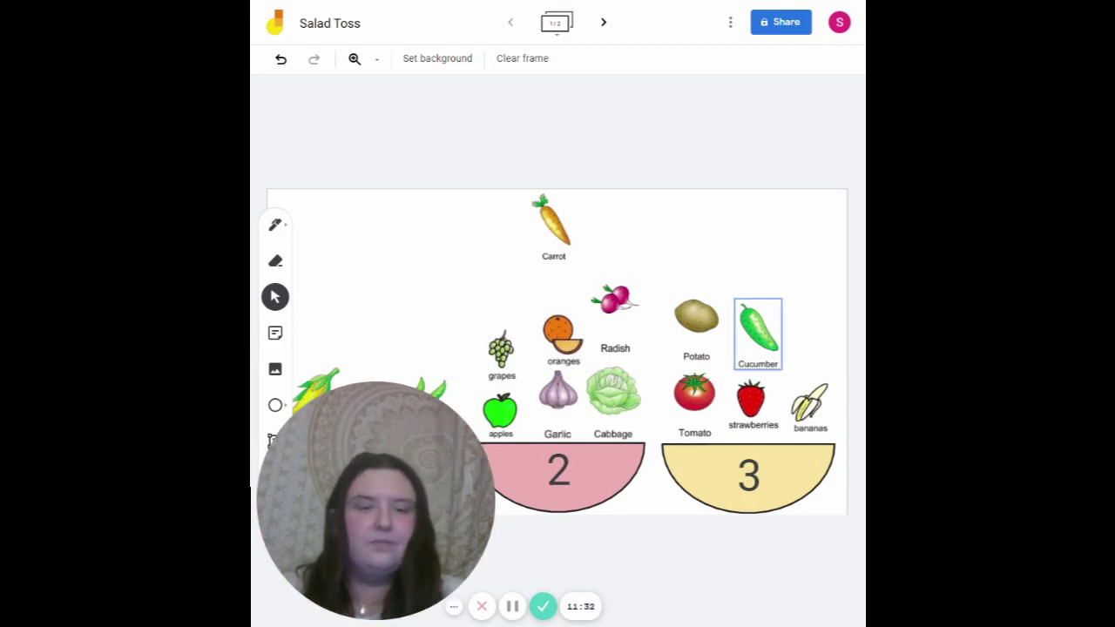
left_click_drag(557, 225, 495, 286)
left_click(645, 229)
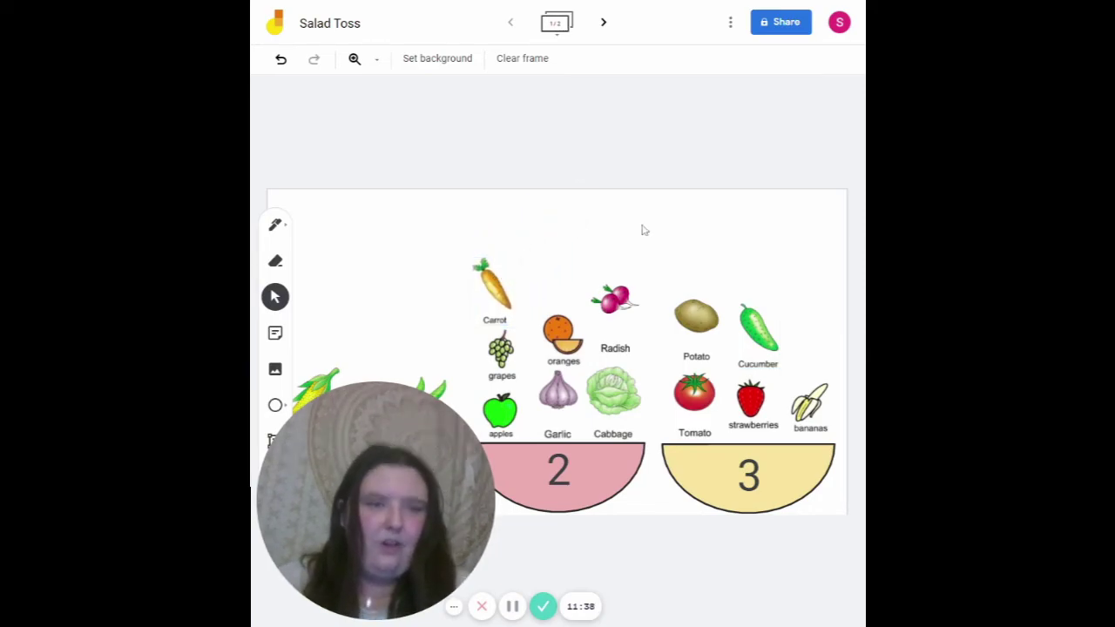
left_click_drag(632, 300, 570, 244)
left_click(678, 108)
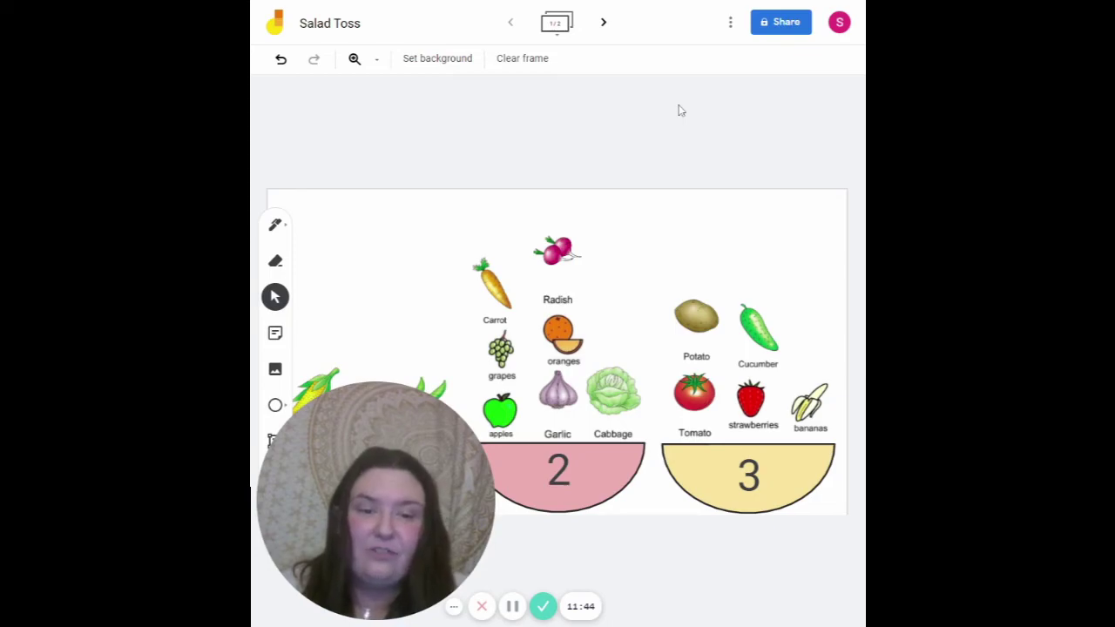